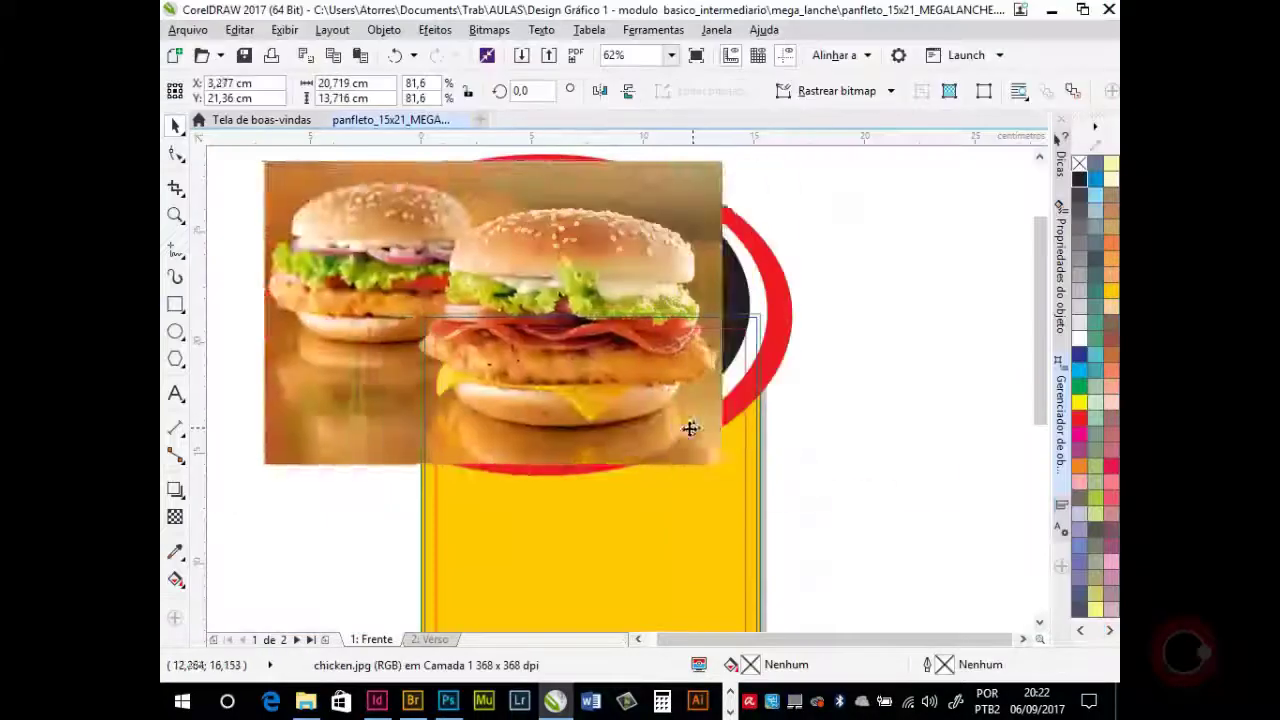
- Scroll the view over the flyer's top oval, where the burger photo sits clipped inside
{"action": "scroll", "coordinate": [690, 273], "scroll_direction": "up", "scroll_amount": 2}
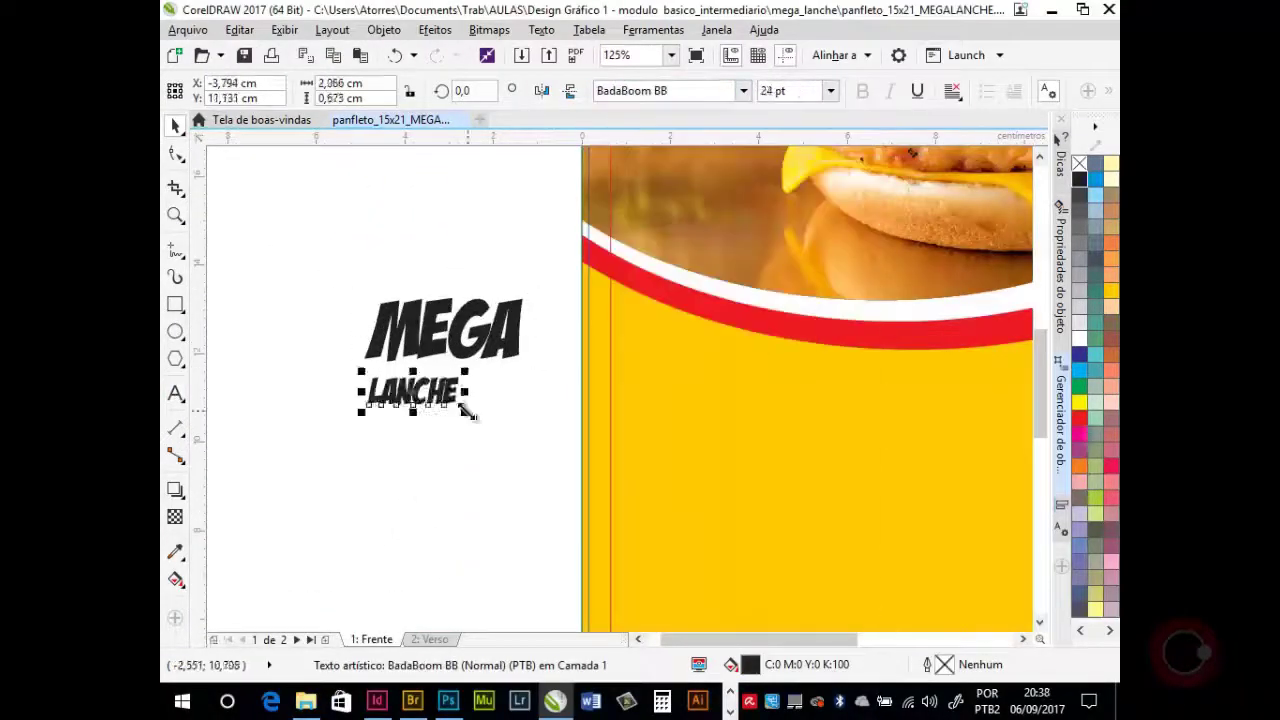
- Scroll the view over the flyer's MEGA LANCHE title
{"action": "scroll", "coordinate": [408, 395], "scroll_direction": "up", "scroll_amount": 2}
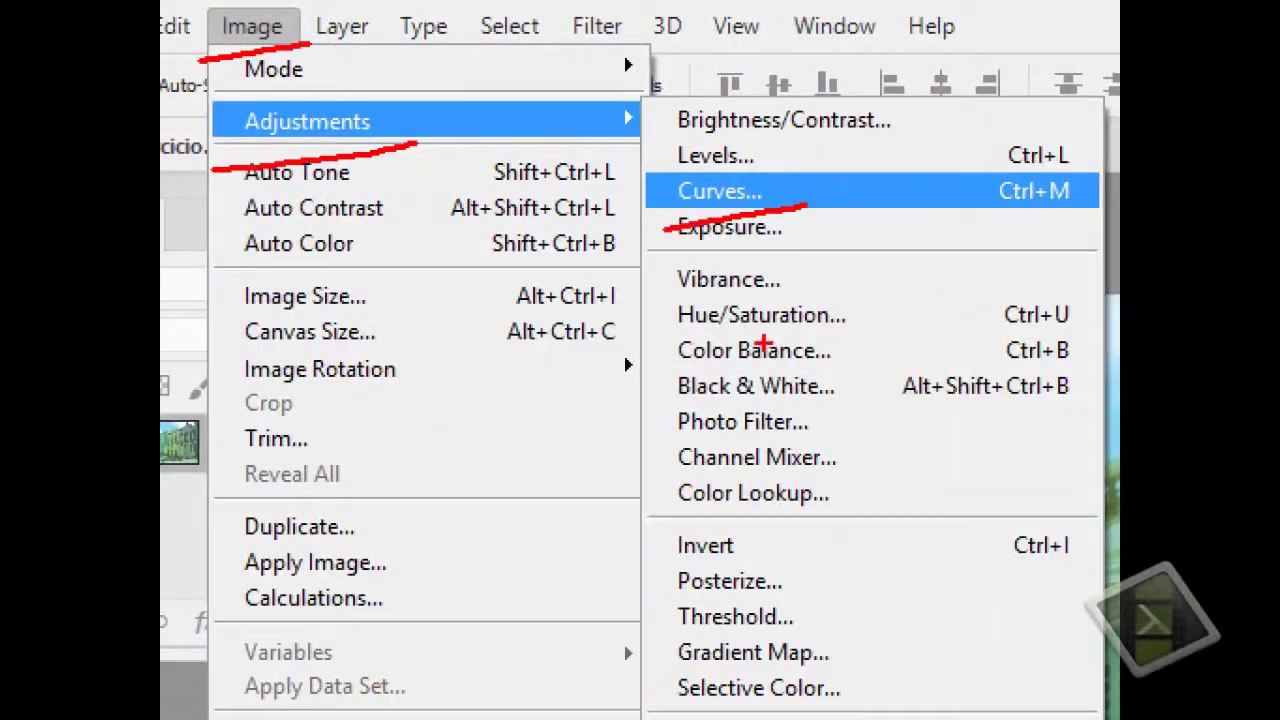
- Apply Curves with white input 252 and black input 81, then copy the Word article text
{"action": "key", "text": "Return"}
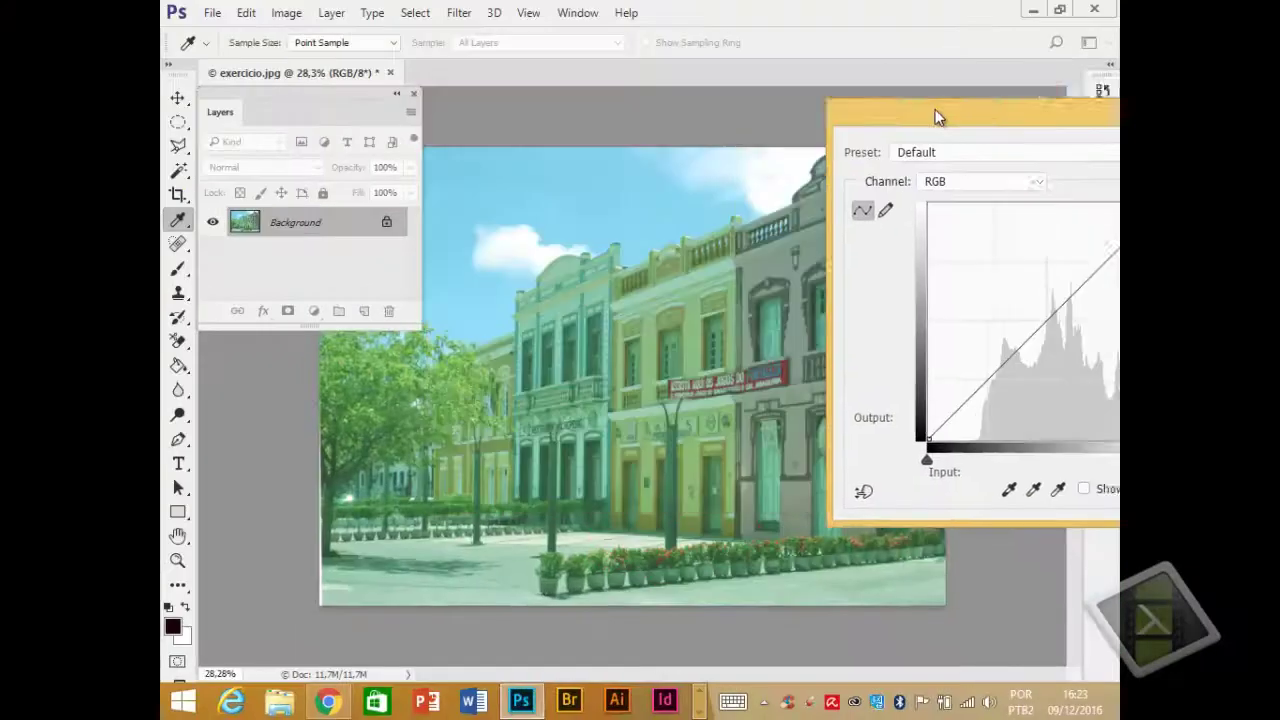
{"action": "left_click_drag", "start_coordinate": [940, 115], "coordinate": [882, 208]}
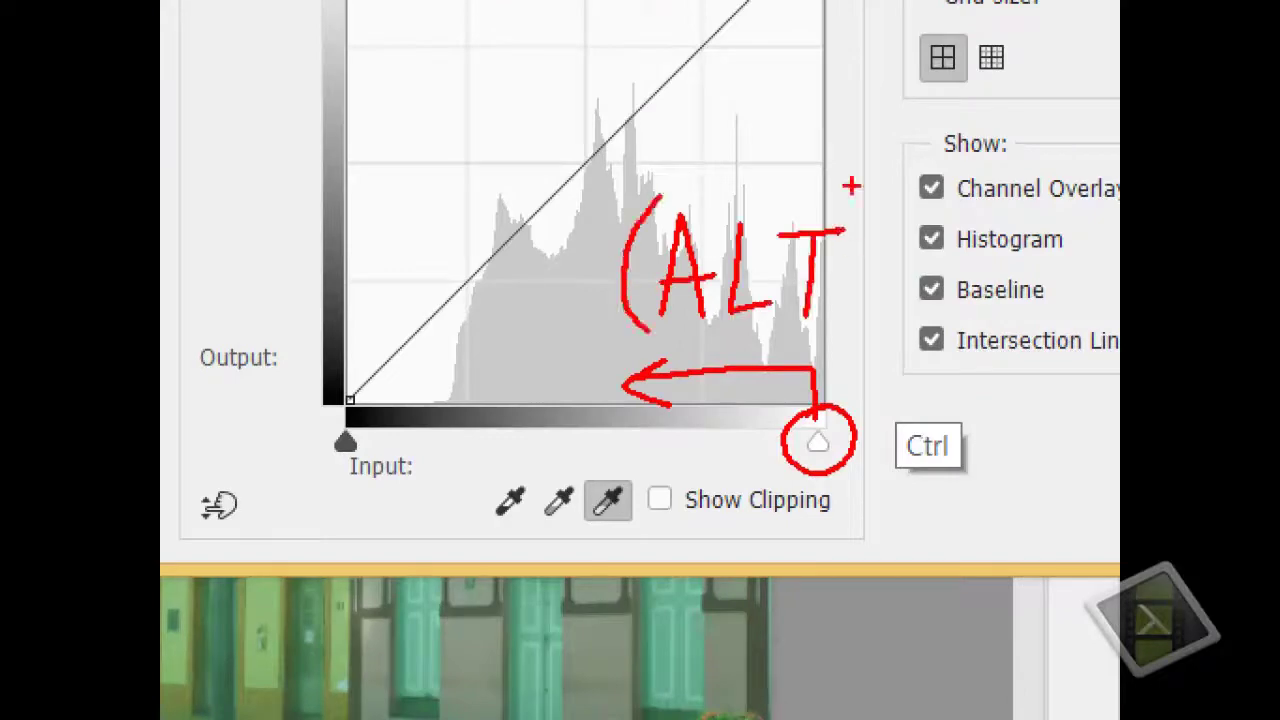
{"action": "mouse_move", "coordinate": [1088, 454]}
{"action": "left_mouse_down"}
{"action": "mouse_move", "coordinate": [1086, 466]}
{"action": "mouse_move", "coordinate": [1112, 465]}
{"action": "left_mouse_up"}
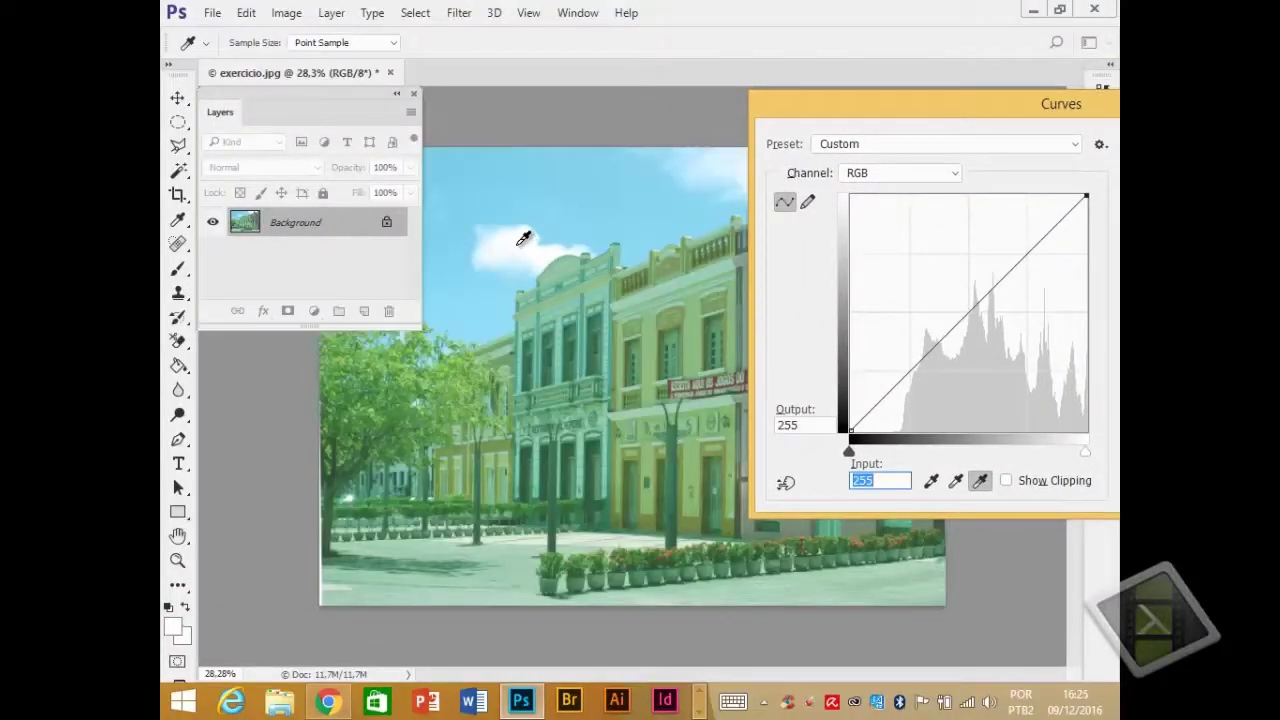
{"action": "left_click_drag", "start_coordinate": [802, 104], "coordinate": [929, 90]}
{"action": "mouse_move", "coordinate": [976, 436]}
{"action": "left_mouse_down"}
{"action": "mouse_move", "coordinate": [1052, 440]}
{"action": "mouse_move", "coordinate": [976, 440]}
{"action": "left_mouse_up"}
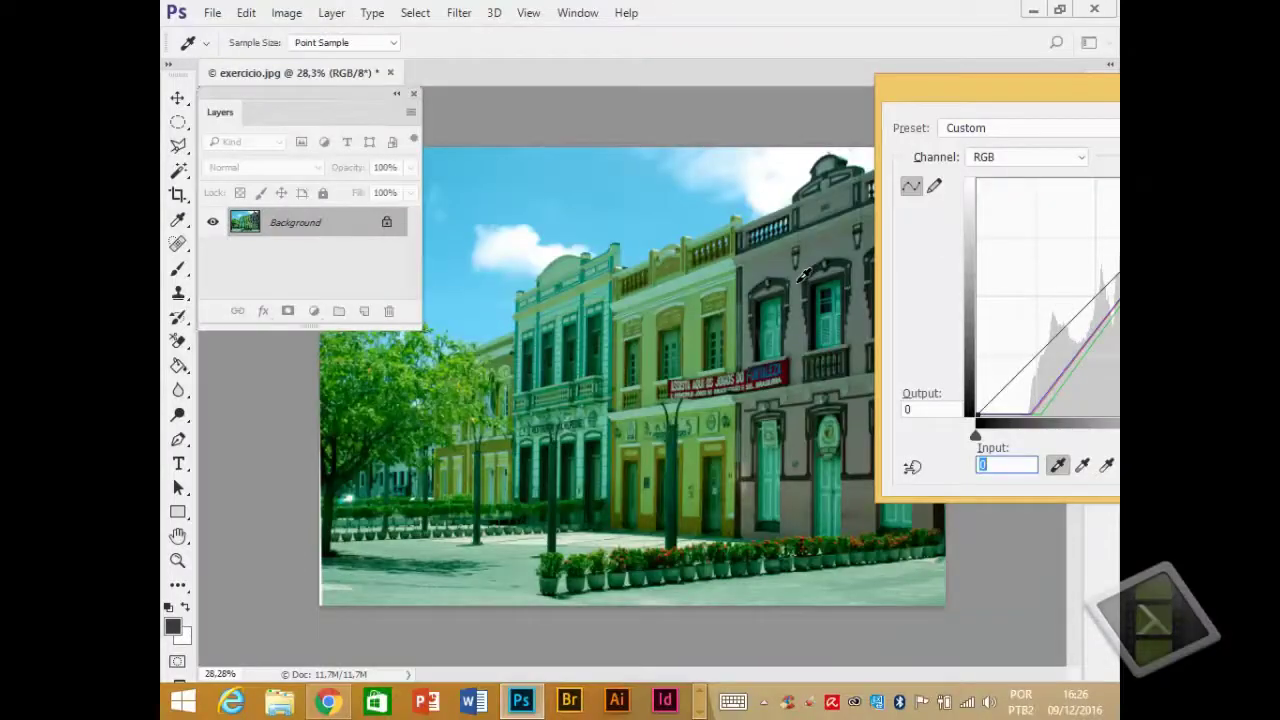
{"action": "left_click_drag", "start_coordinate": [960, 113], "coordinate": [932, 77]}
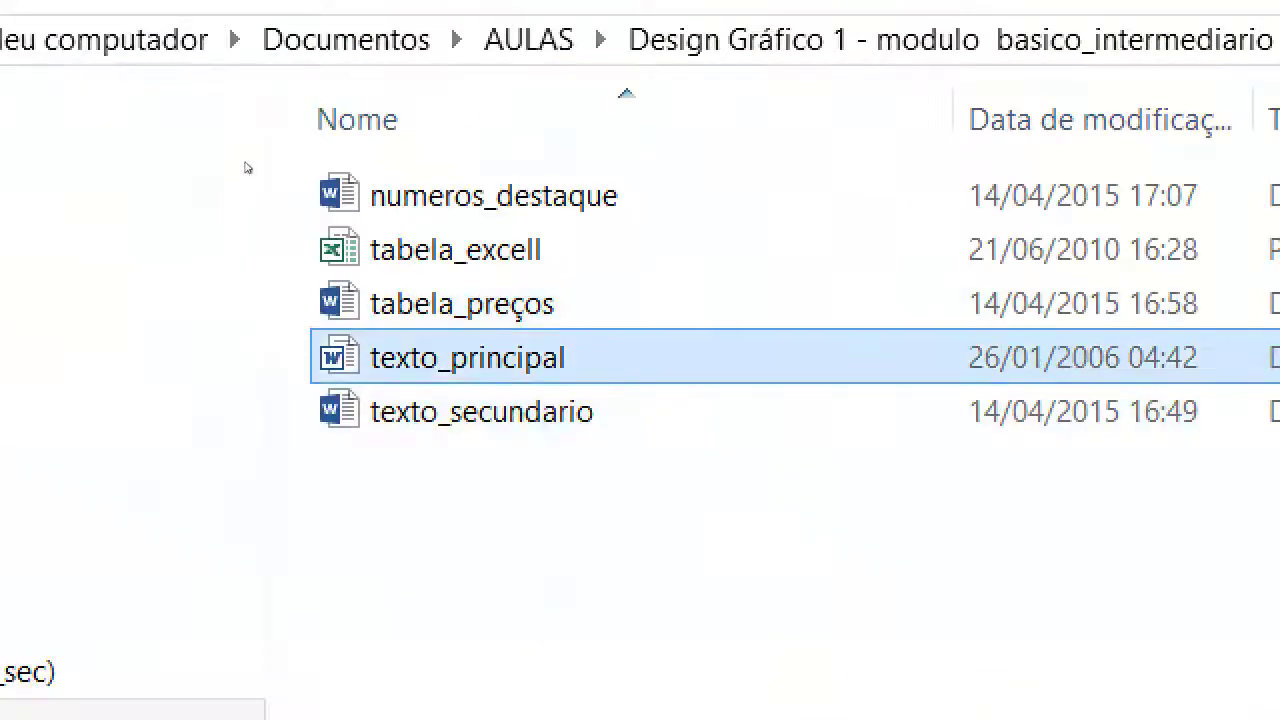
{"action": "key", "text": "ctrl+c"}
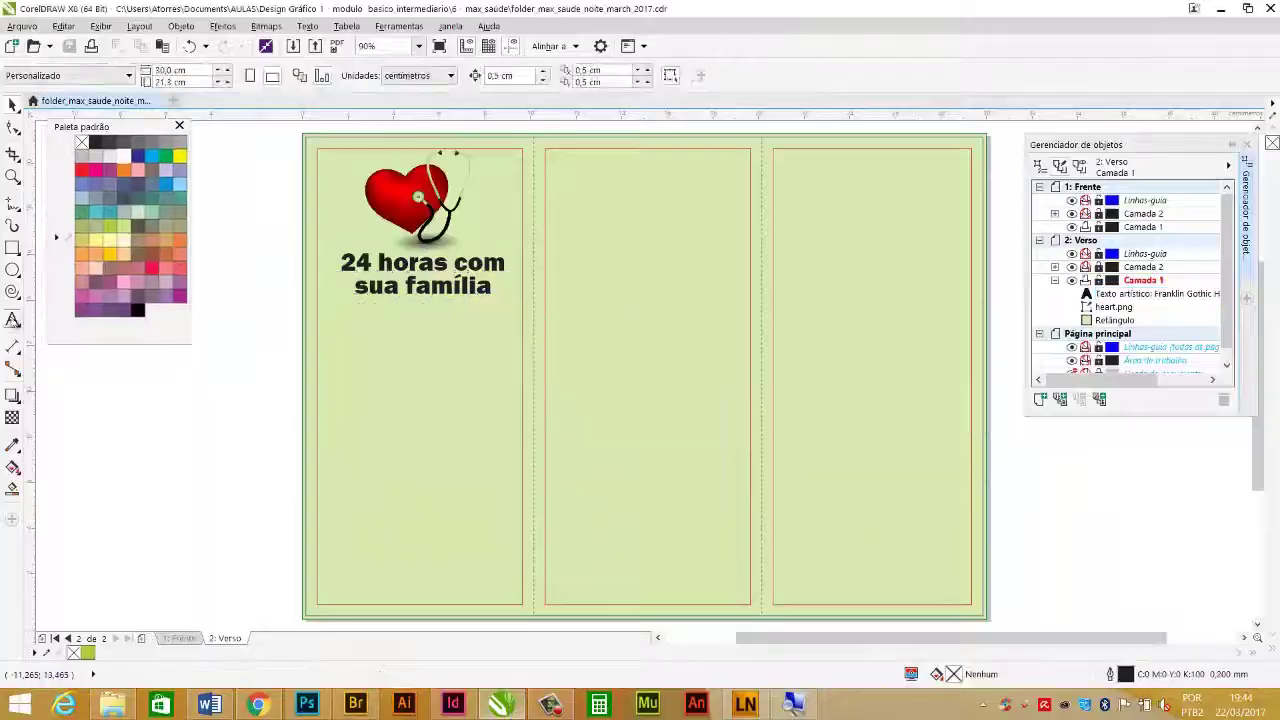
- Paste the copied article text into the back-page paragraph frames
{"action": "key", "text": "ctrl+v"}
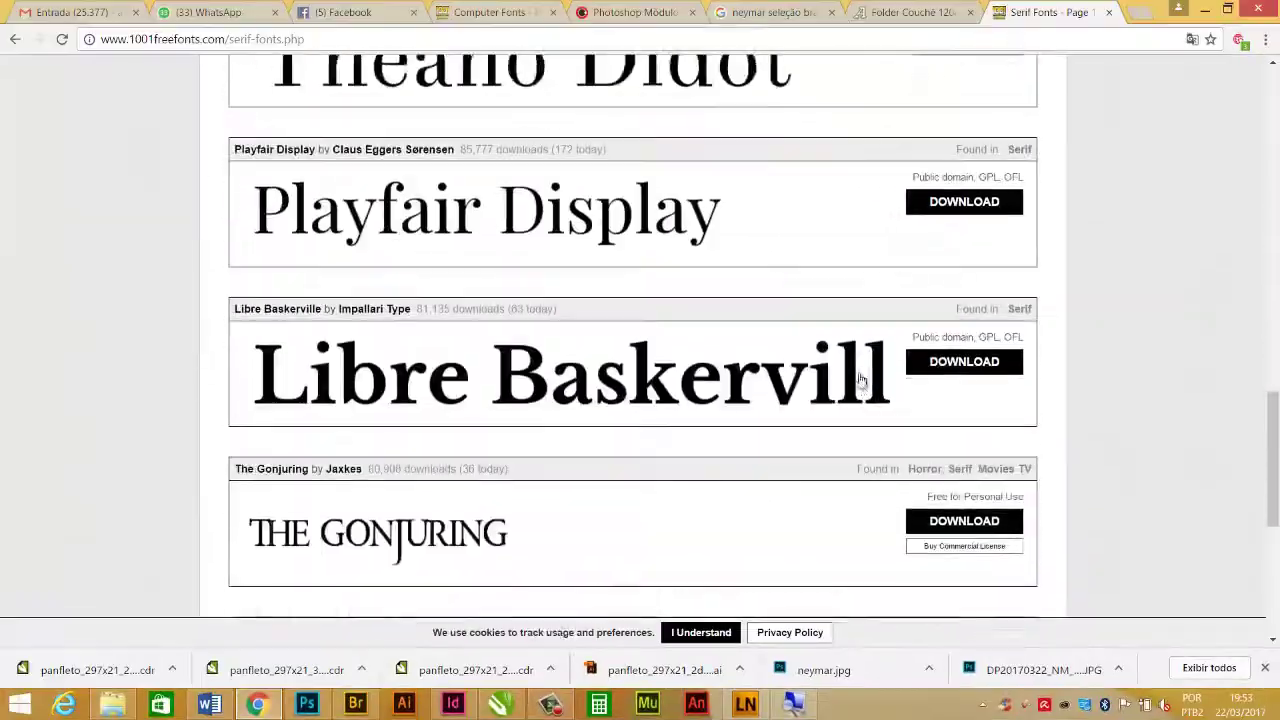
{"action": "scroll", "coordinate": [850, 377], "scroll_direction": "up", "scroll_amount": 2}
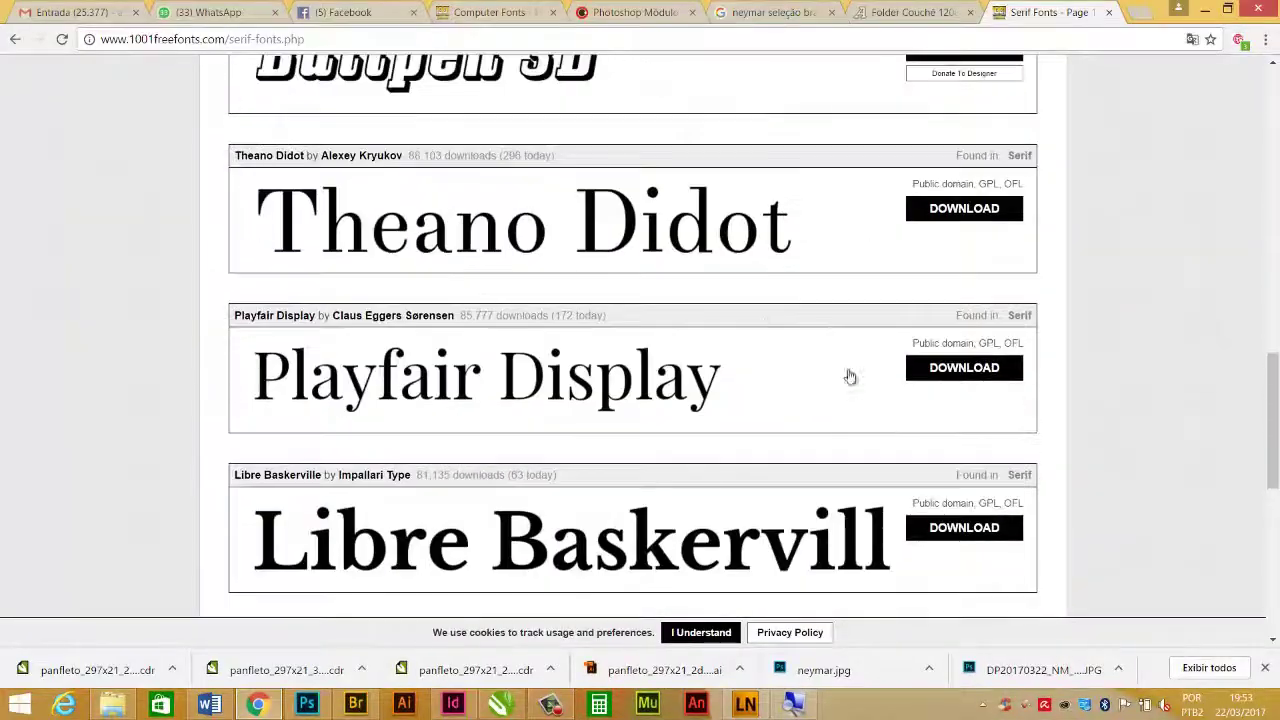
{"action": "scroll", "coordinate": [697, 390], "scroll_direction": "down", "scroll_amount": 5}
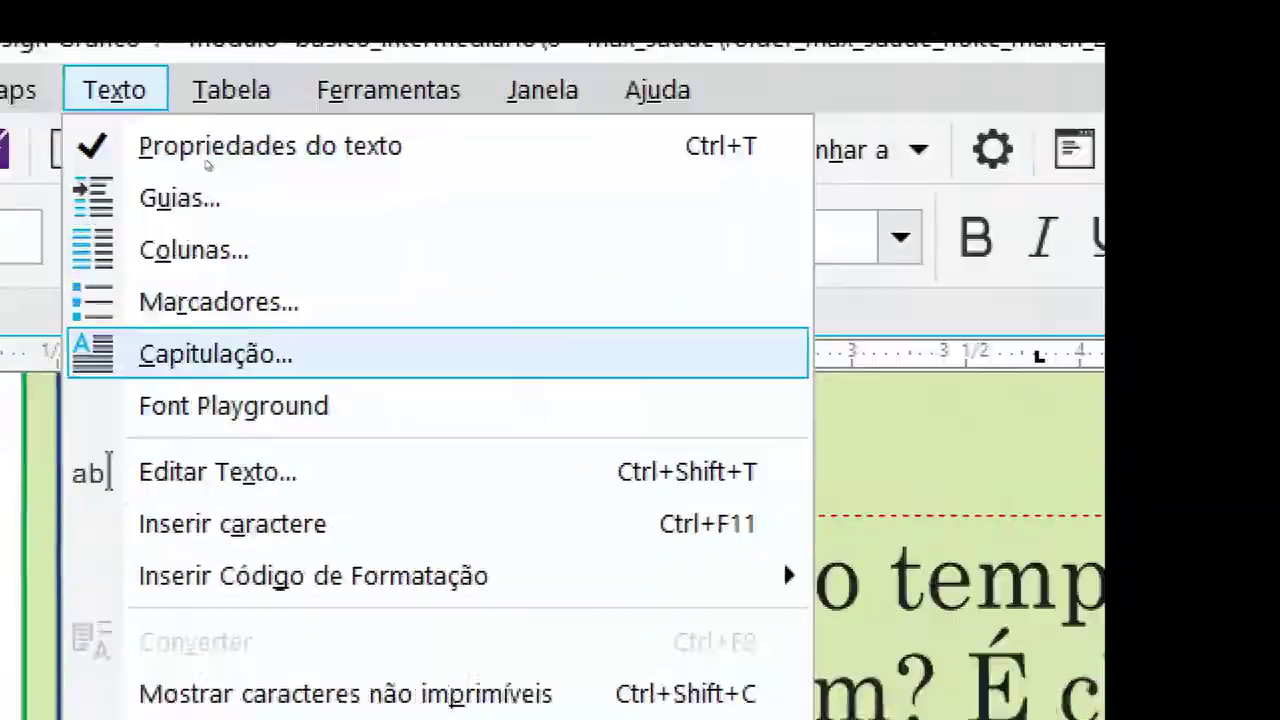
- Set the drop cap to span 5 lines and confirm it
{"action": "left_click", "coordinate": [251, 351]}
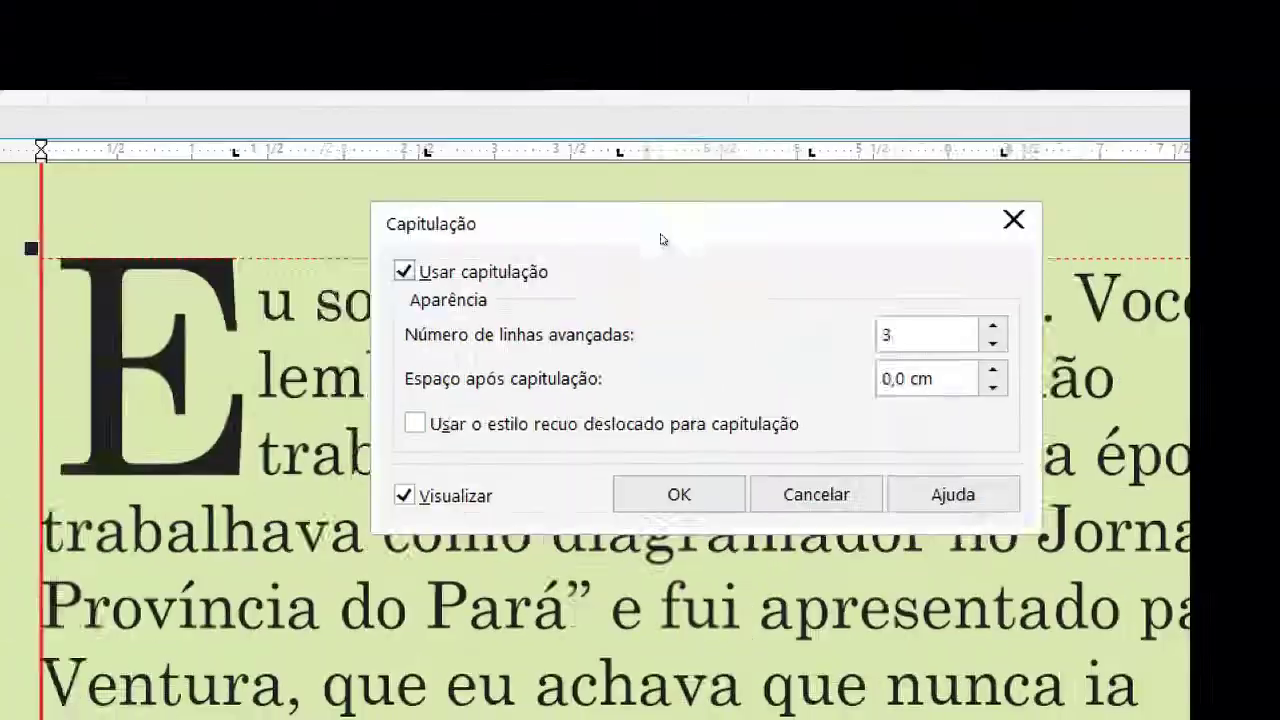
{"action": "type", "text": "5"}
{"action": "key", "text": "Tab"}
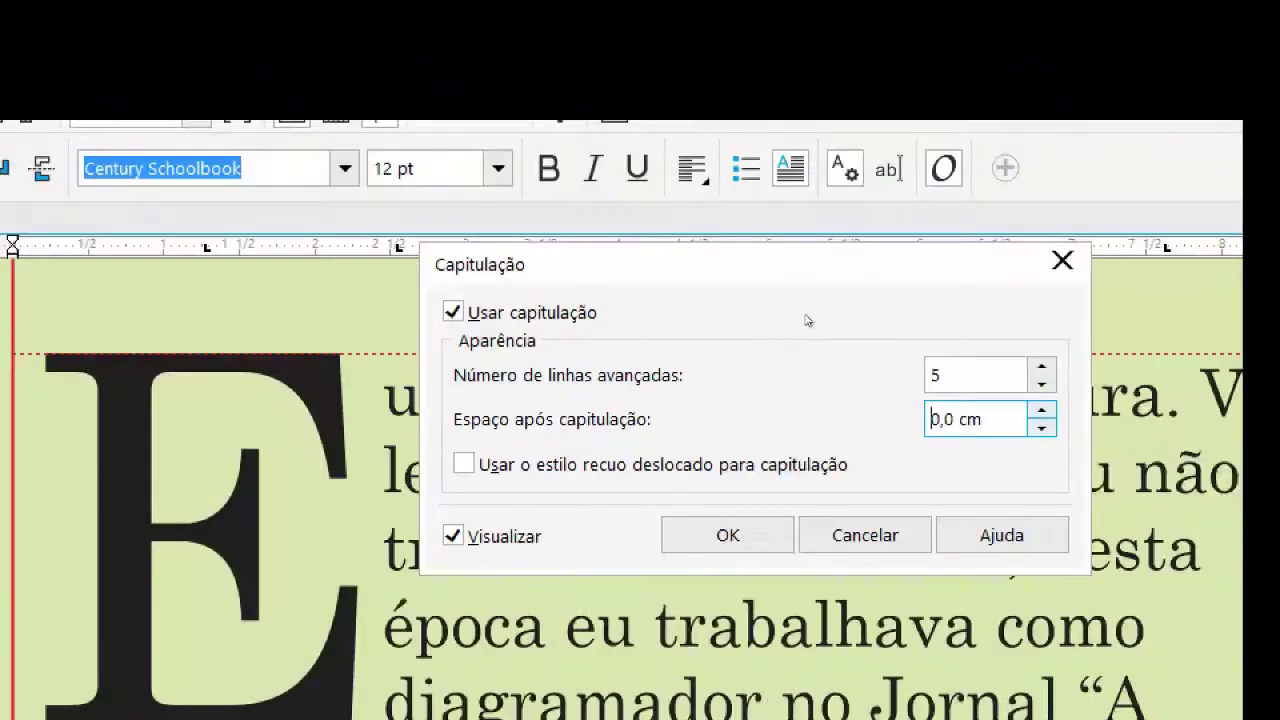
{"action": "key", "text": "Return"}
- Select the middle-column and first-column article text frames
{"action": "scroll", "coordinate": [664, 315], "scroll_direction": "down", "scroll_amount": 2}
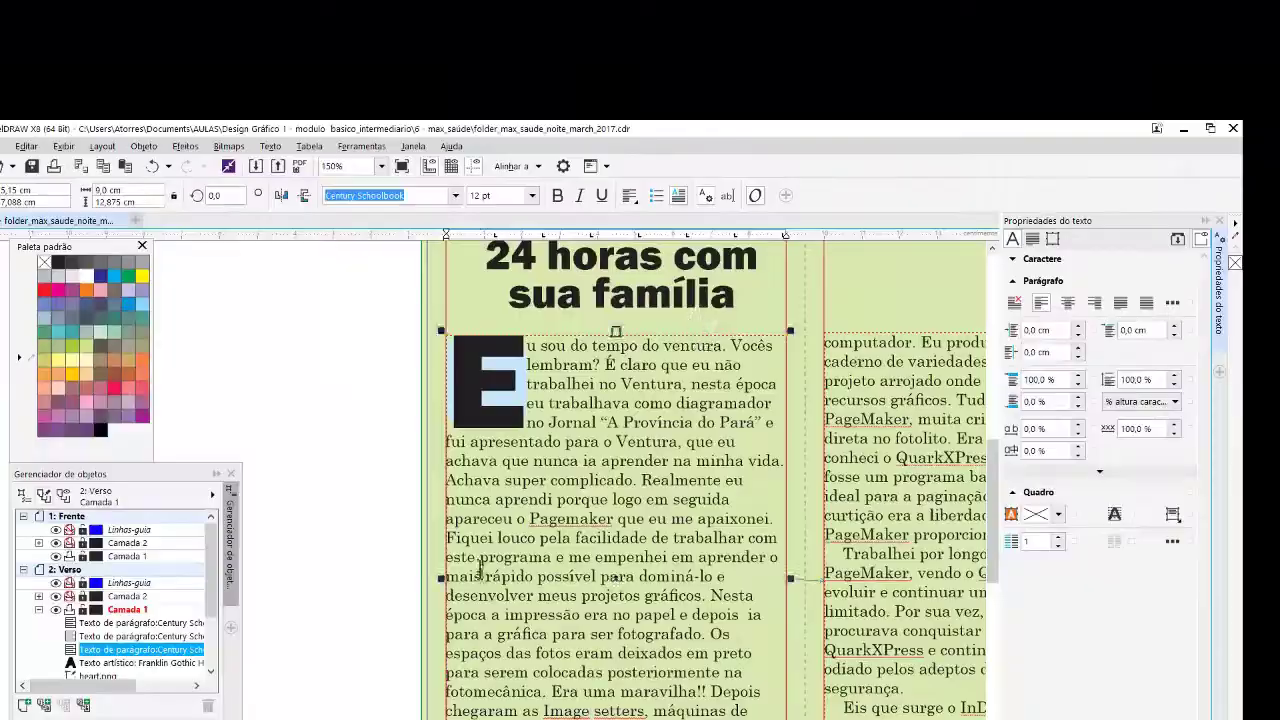
{"action": "scroll", "coordinate": [664, 315], "scroll_direction": "down", "scroll_amount": 1}
{"action": "scroll", "coordinate": [664, 315], "scroll_direction": "up", "scroll_amount": 1}
{"action": "left_click", "coordinate": [591, 380]}
{"action": "scroll", "coordinate": [983, 465], "scroll_direction": "down", "scroll_amount": 1}
{"action": "left_click", "coordinate": [759, 605]}
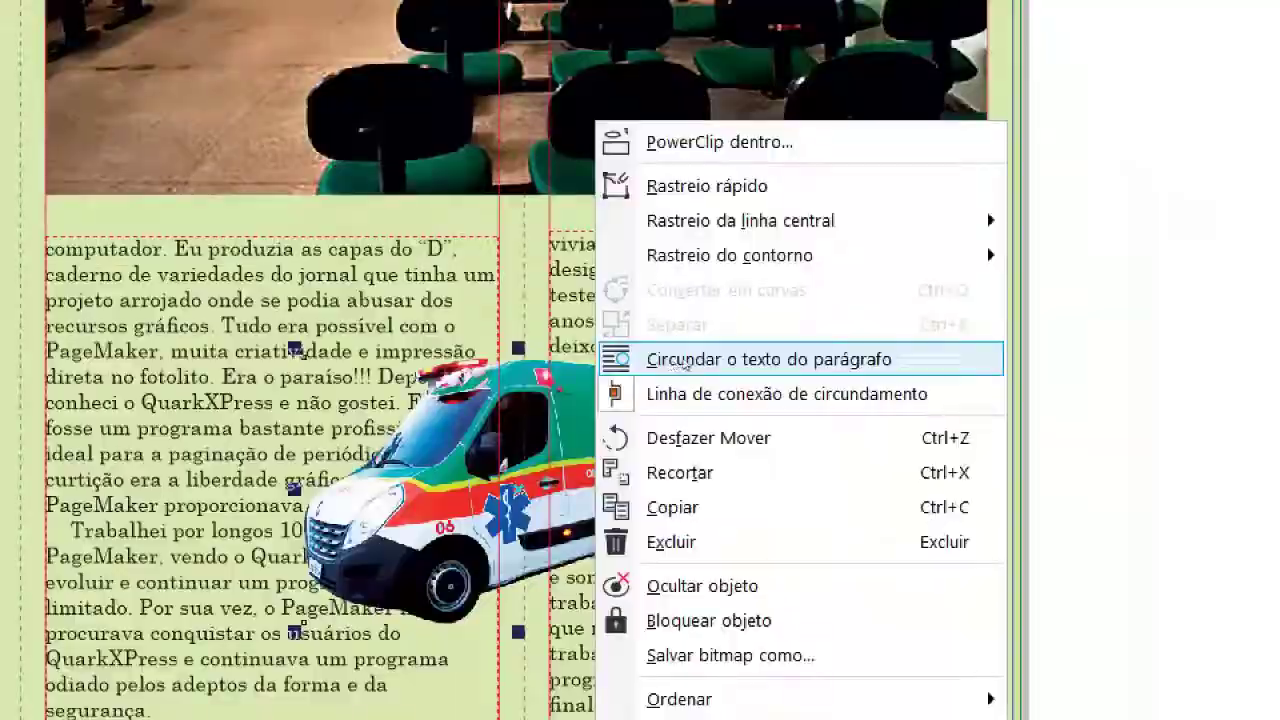
- Make the article text wrap around the ambulance circle's contour
{"action": "left_click", "coordinate": [680, 362]}
{"action": "left_click", "coordinate": [687, 75]}
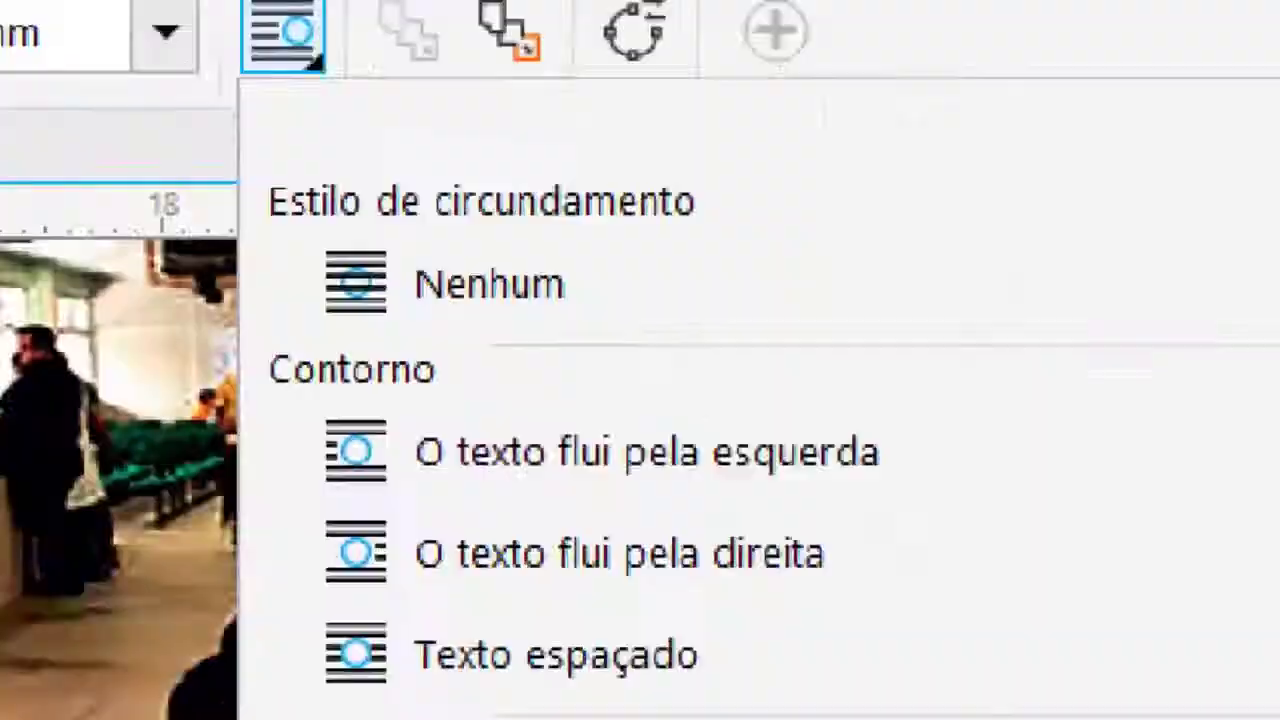
{"action": "left_click", "coordinate": [721, 211]}
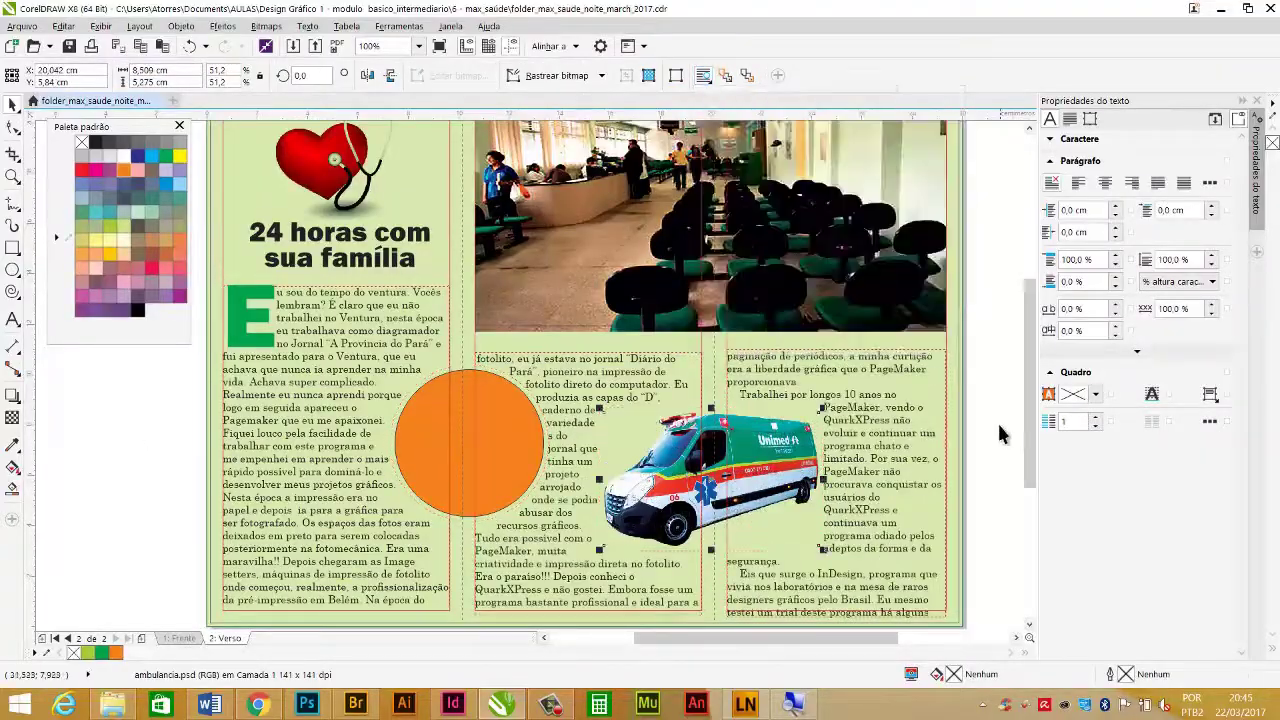
- Bring up the freehand drawing modes and switch to the folder's front page
{"action": "scroll", "coordinate": [776, 526], "scroll_direction": "up", "scroll_amount": 2}
{"action": "left_click", "coordinate": [13, 204]}
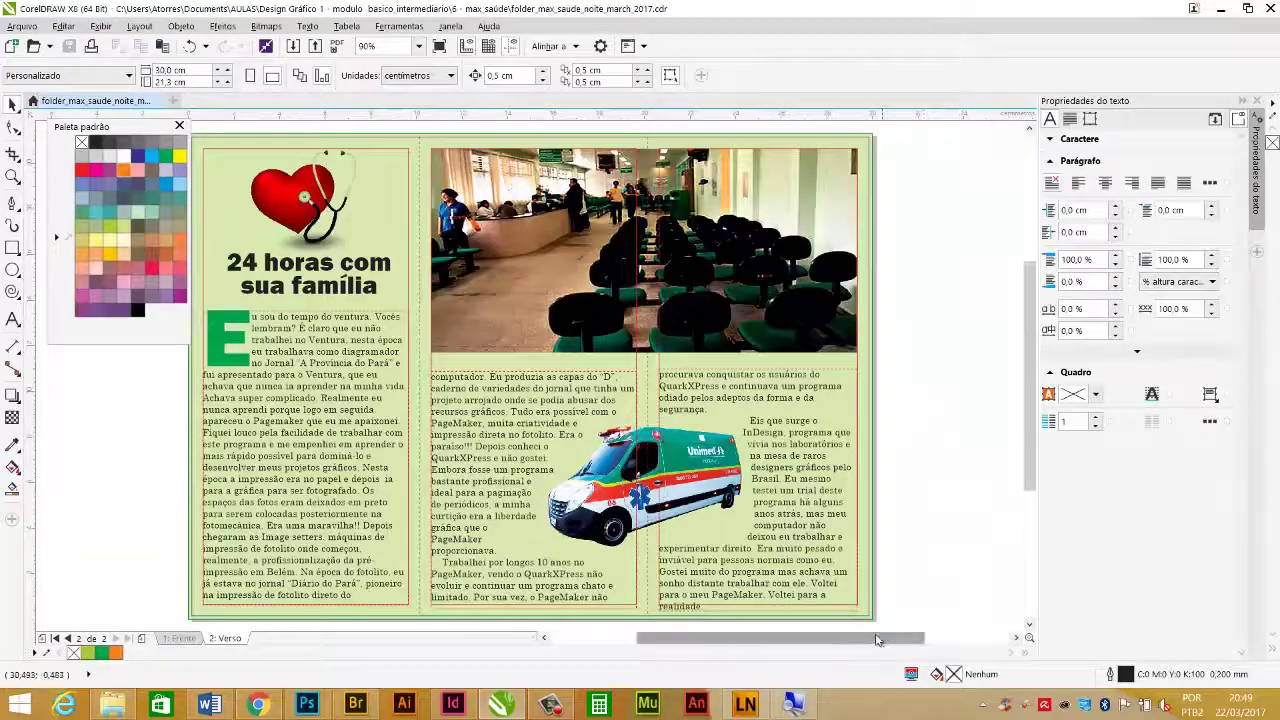
{"action": "left_click", "coordinate": [180, 638]}
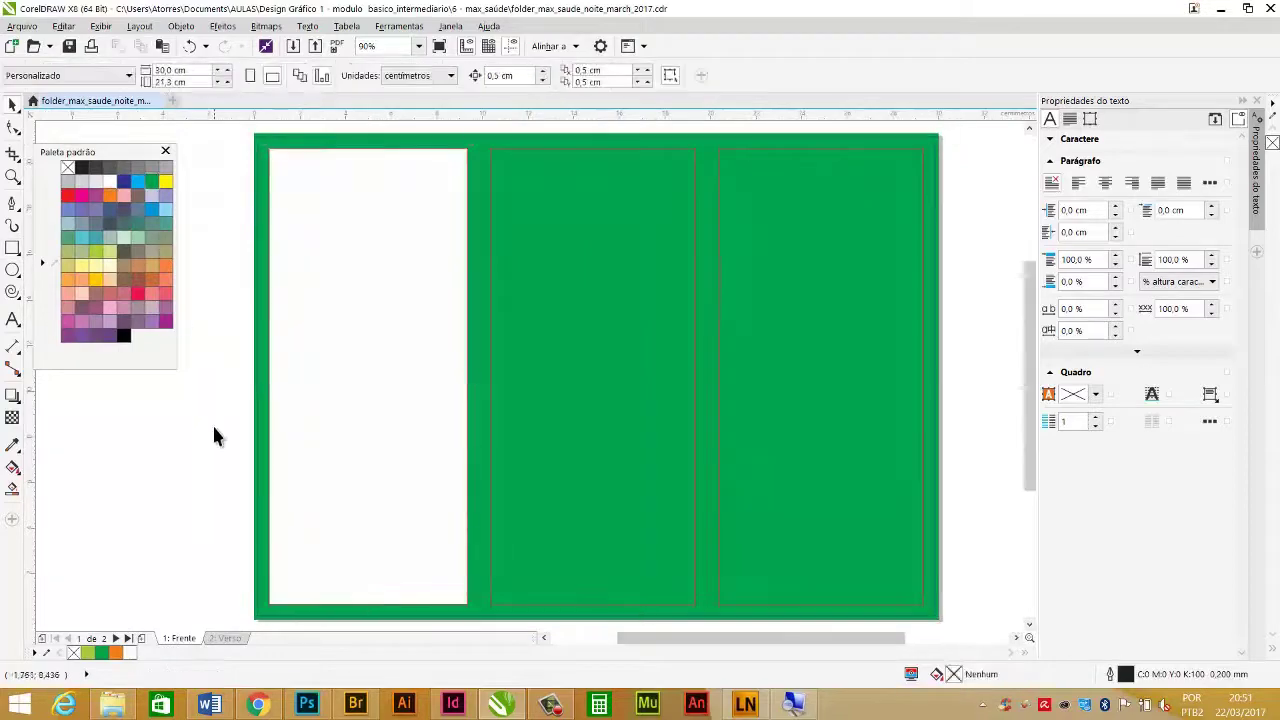
- Paste the price text without formatting and convert it into a table
{"action": "key", "text": "ctrl+z"}
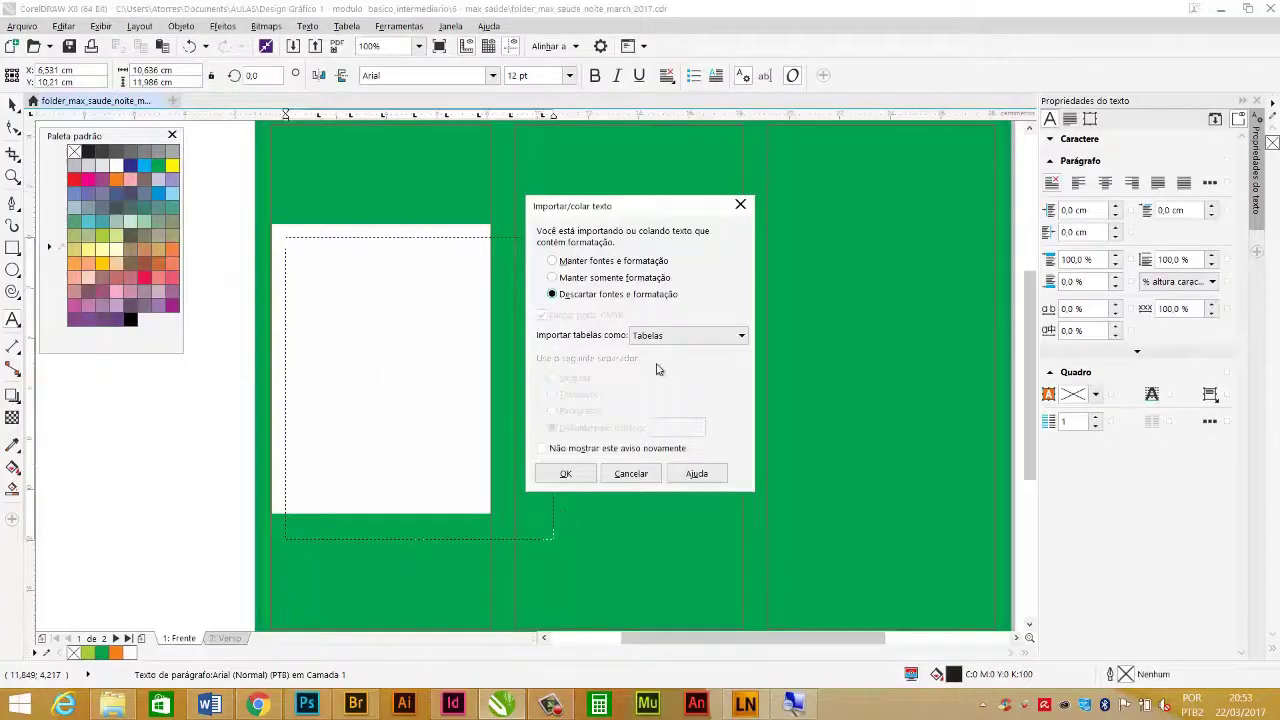
{"action": "left_click", "coordinate": [565, 473]}
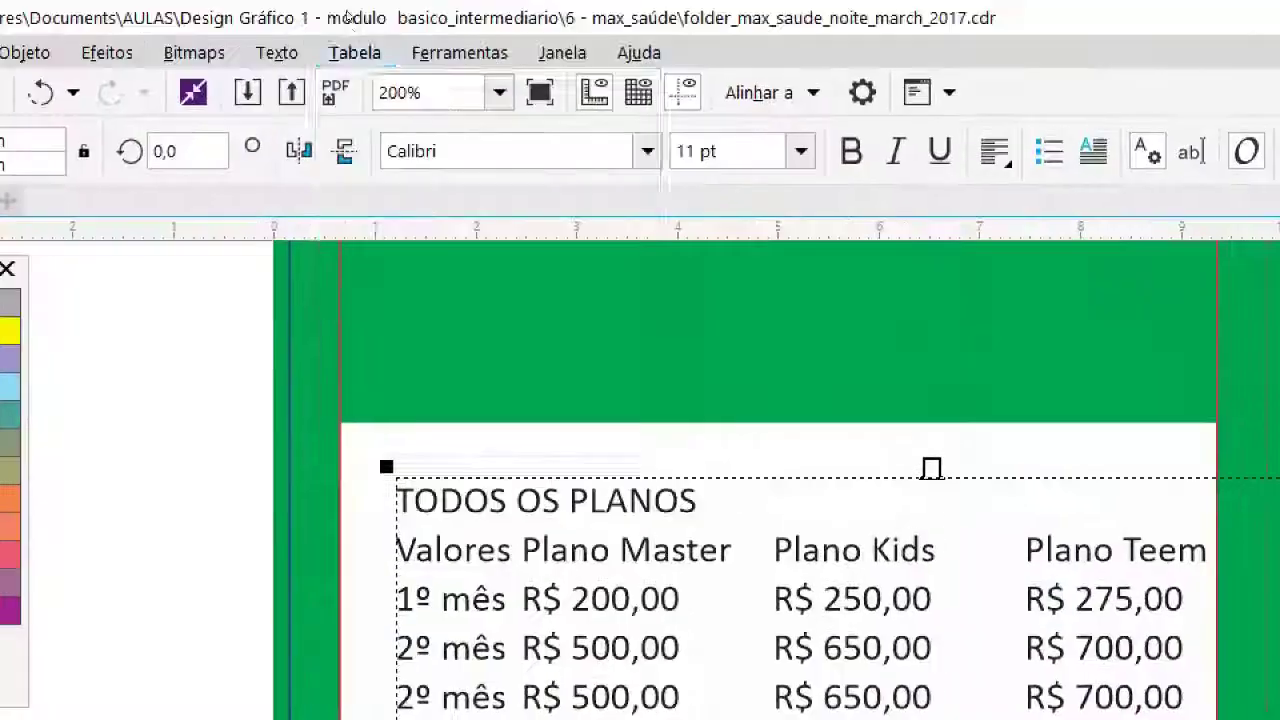
{"action": "key", "text": "Return"}
{"action": "scroll", "coordinate": [1020, 358], "scroll_direction": "up", "scroll_amount": 1}
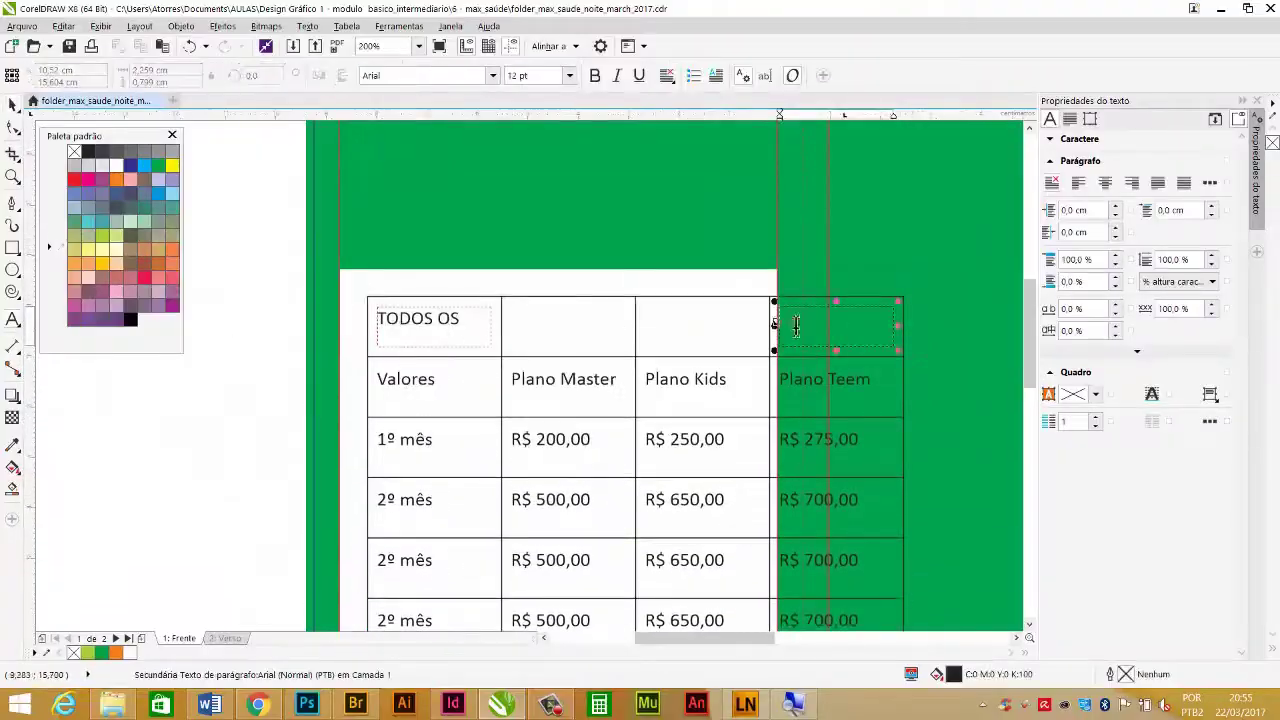
- Merge the table's top row into a single title cell
{"action": "left_click", "coordinate": [55, 335]}
{"action": "left_click_drag", "start_coordinate": [537, 323], "coordinate": [566, 316]}
{"action": "right_click", "coordinate": [558, 324]}
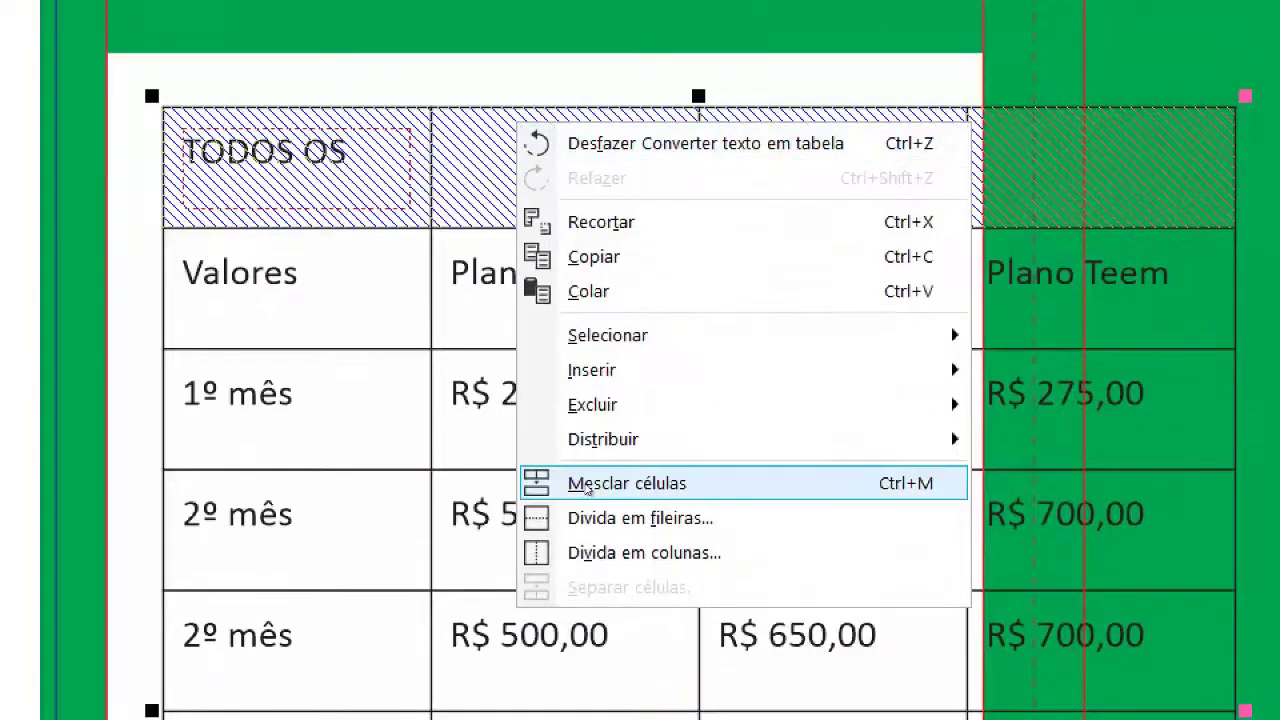
{"action": "left_click", "coordinate": [605, 510]}
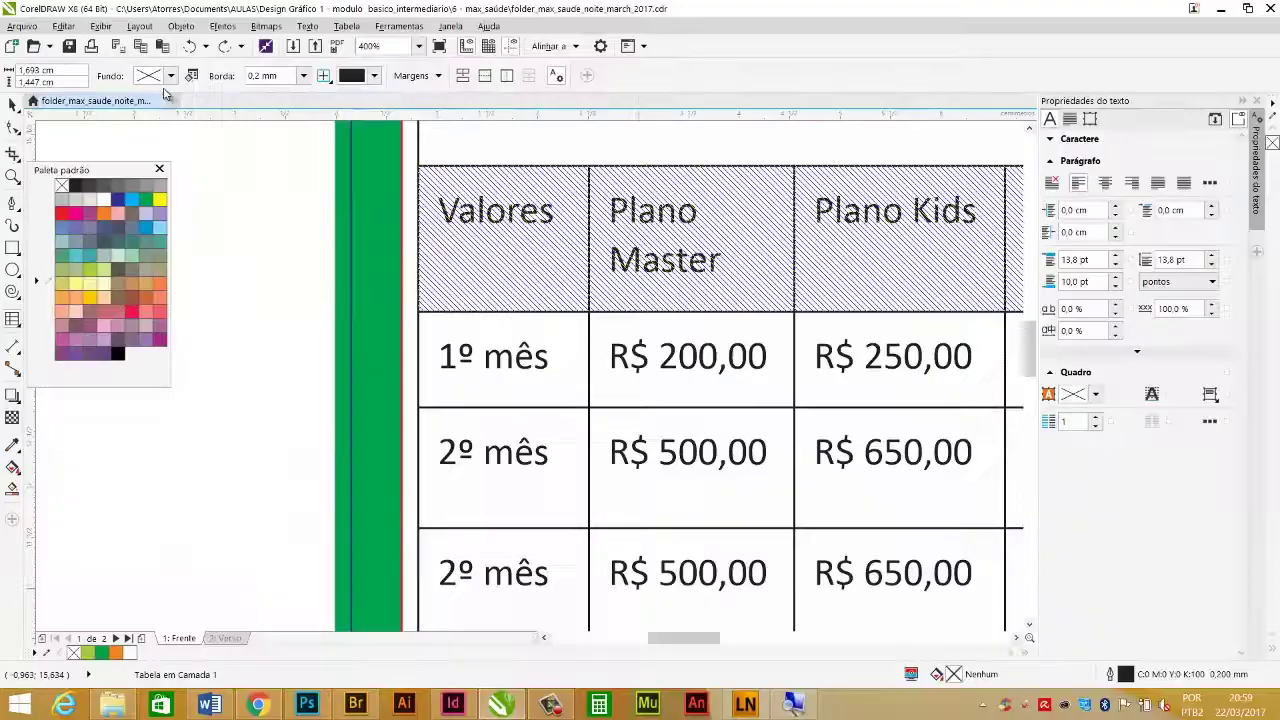
- Give the header cells a green background, adjust table borders, and edit the Plano Kids header
{"action": "left_click", "coordinate": [171, 75]}
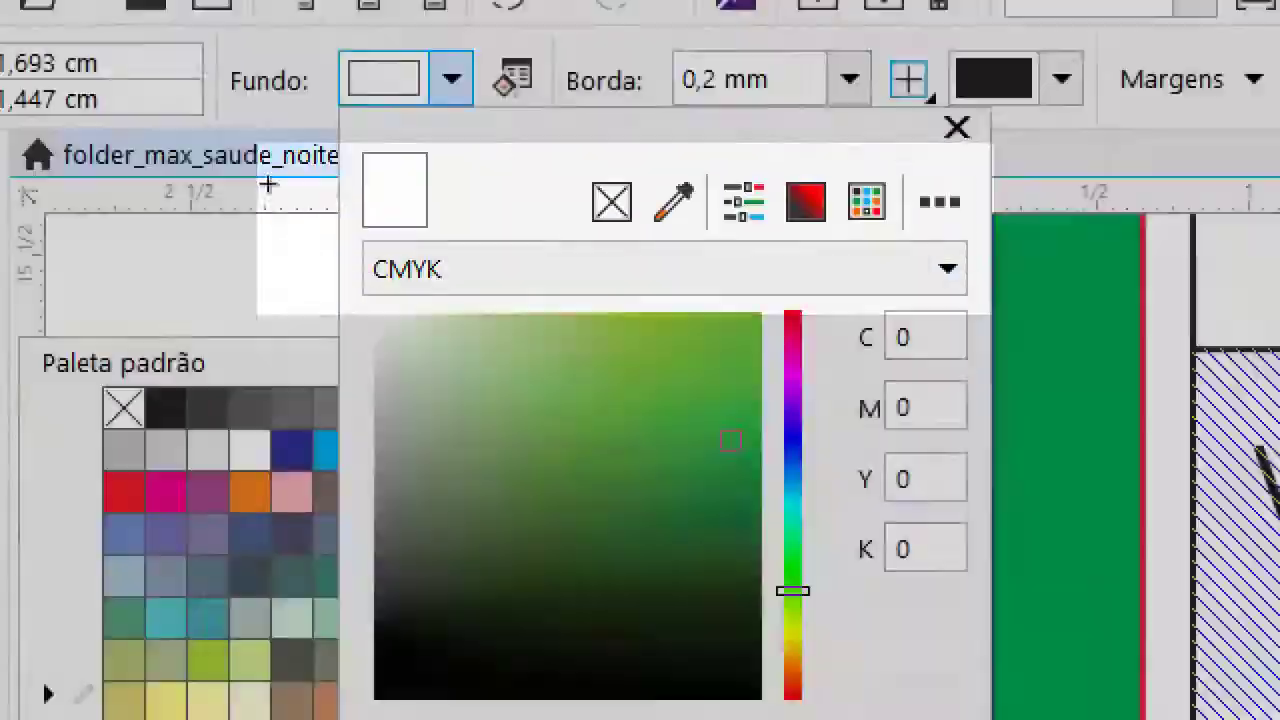
{"action": "left_click", "coordinate": [255, 220]}
{"action": "scroll", "coordinate": [366, 558], "scroll_direction": "down", "scroll_amount": 2}
{"action": "left_click", "coordinate": [12, 104]}
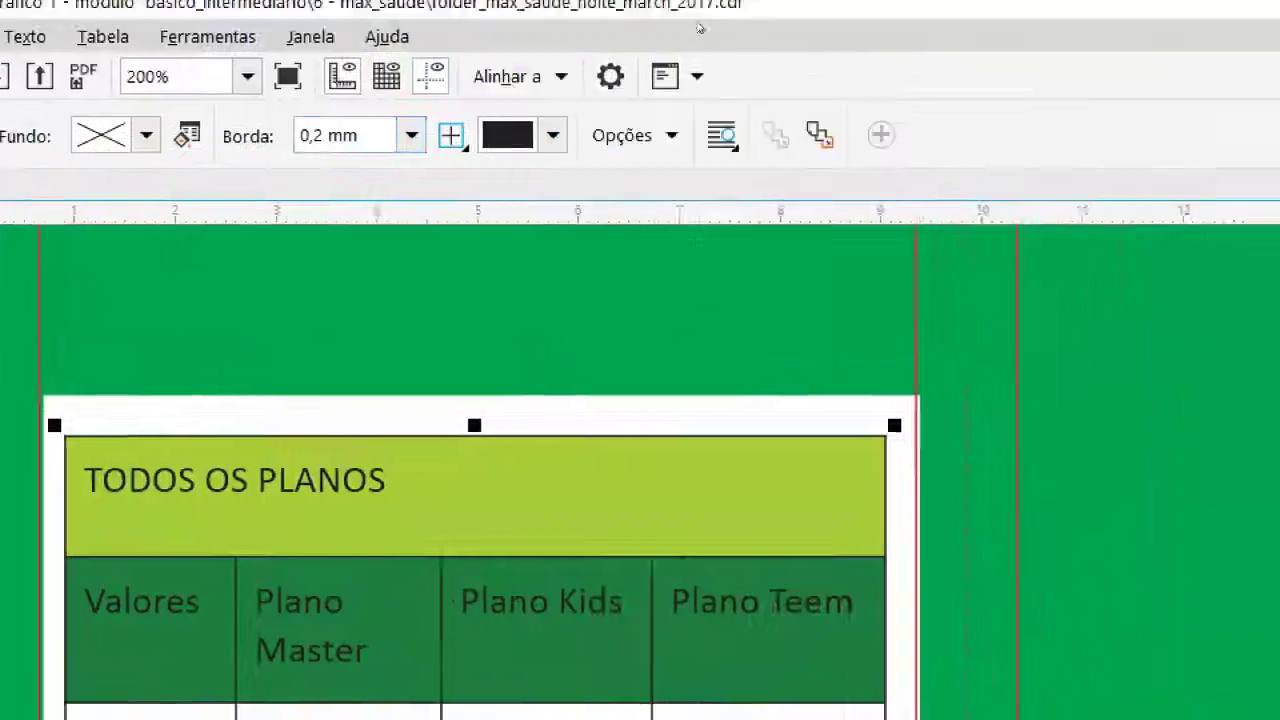
{"action": "left_click", "coordinate": [520, 76]}
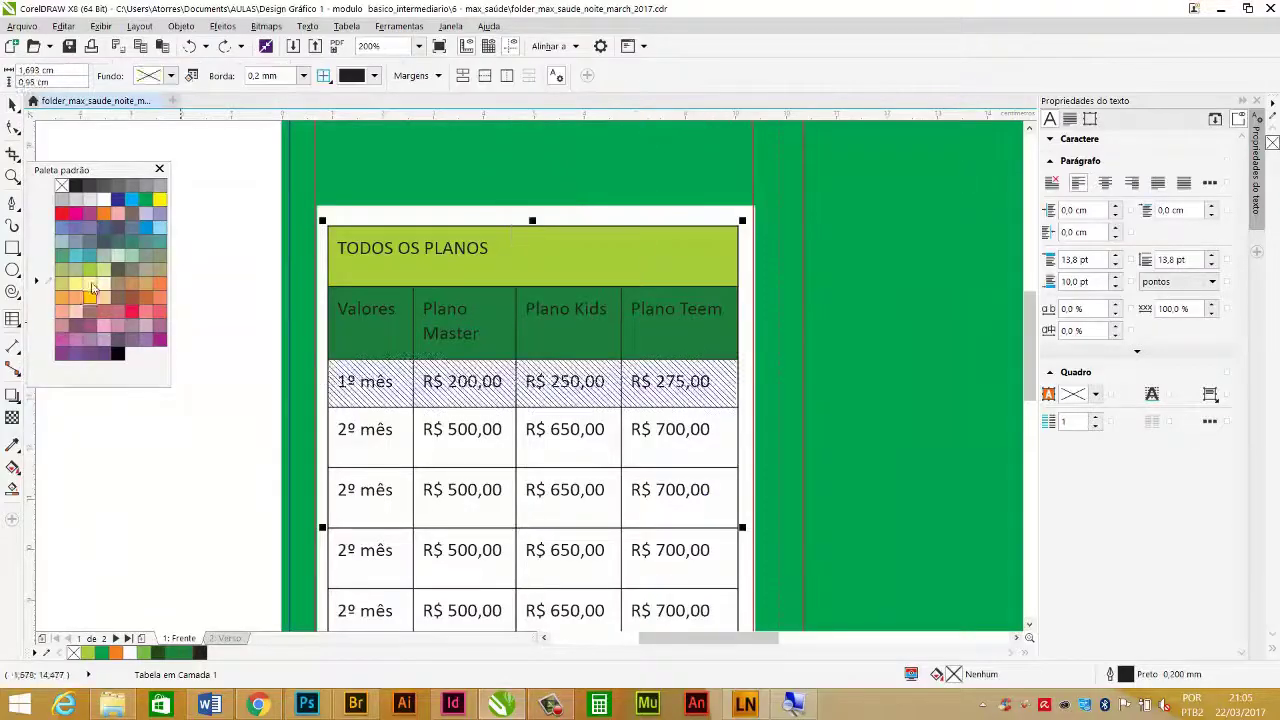
{"action": "double_click", "coordinate": [566, 287]}
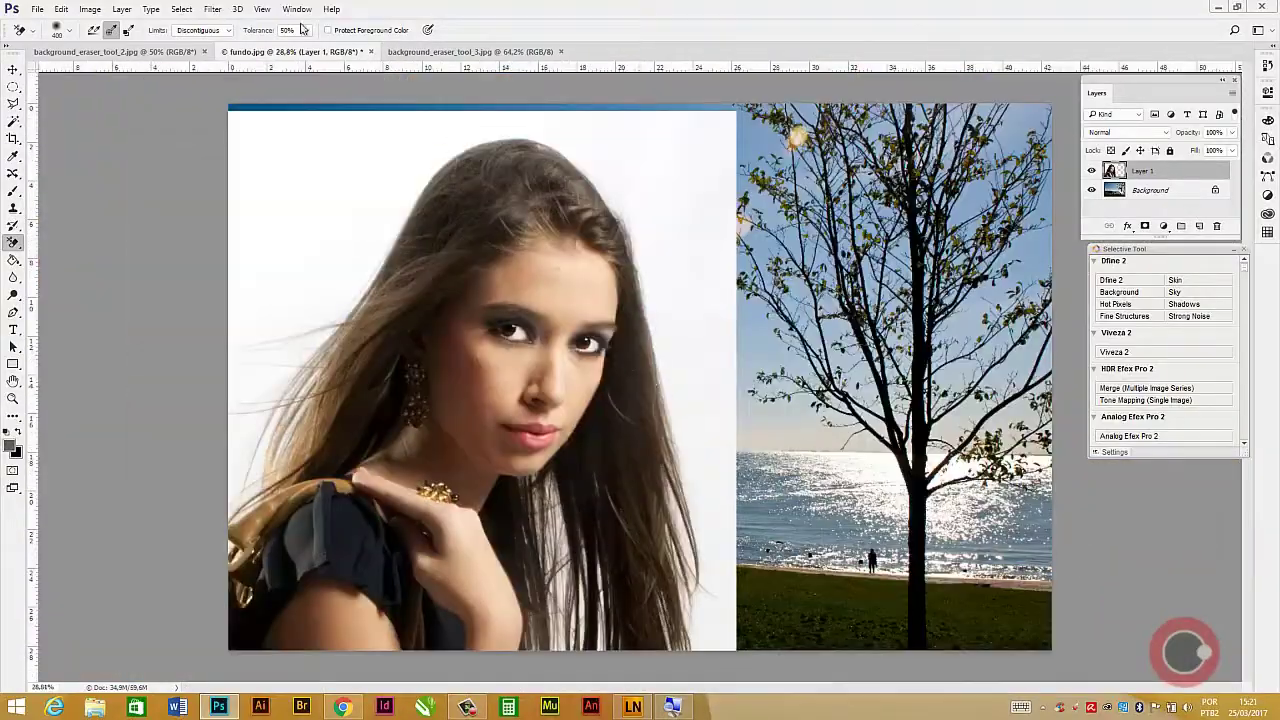
- Set Background Eraser tolerance to 70% and erase the white and grey backdrops around the portraits
{"action": "type", "text": "70"}
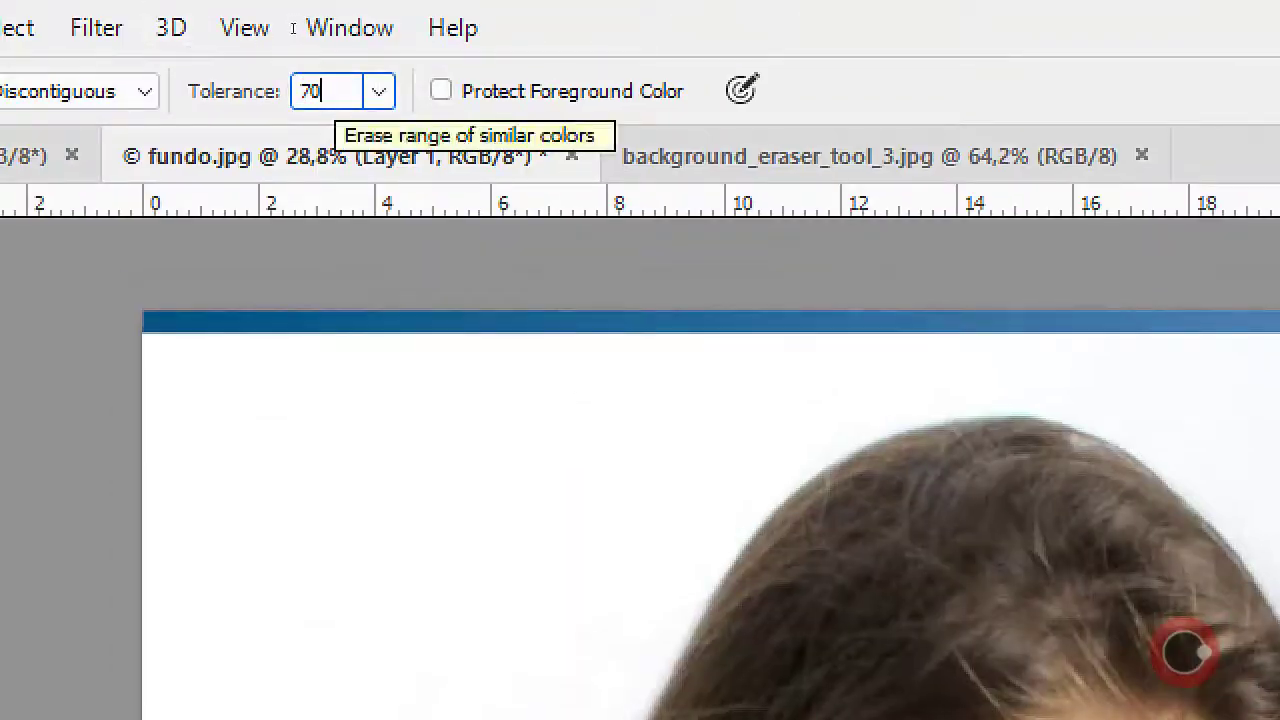
{"action": "mouse_move", "coordinate": [720, 640]}
{"action": "left_mouse_down"}
{"action": "mouse_move", "coordinate": [657, 229]}
{"action": "mouse_move", "coordinate": [337, 238]}
{"action": "left_mouse_up"}
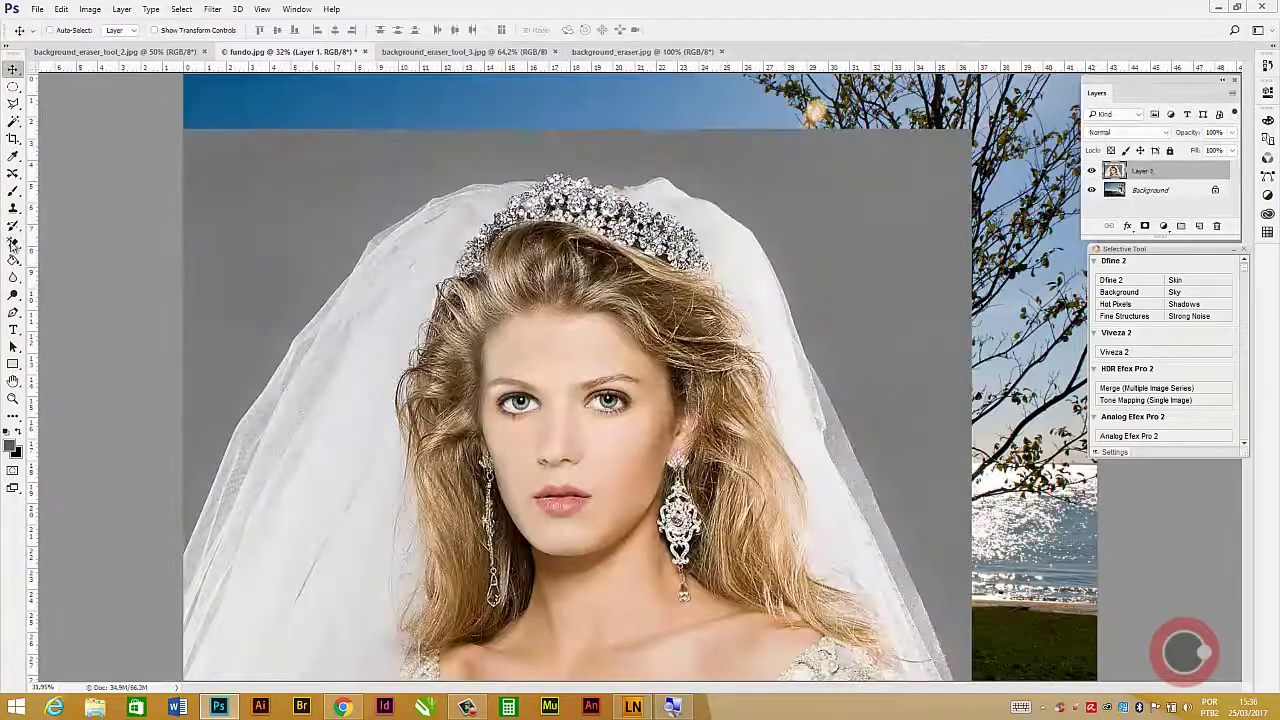
{"action": "left_click_drag", "start_coordinate": [305, 260], "coordinate": [195, 560]}
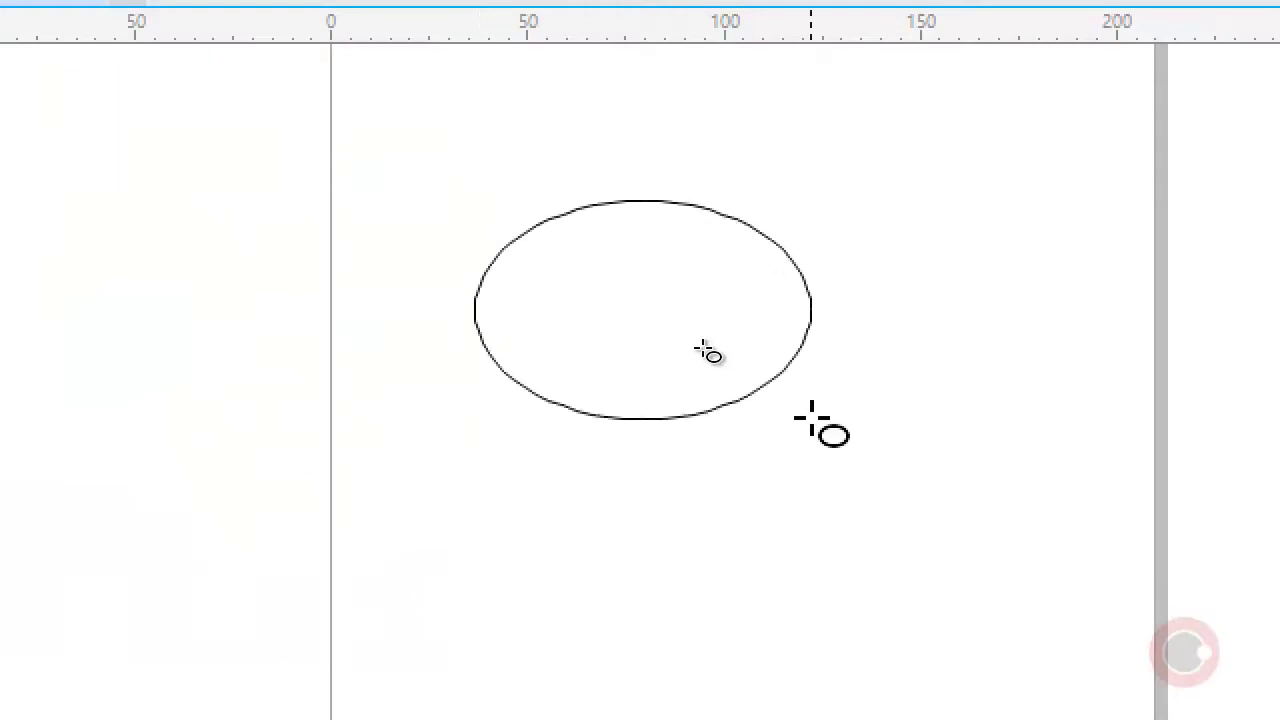
- Draw a perfect circle and subtract the red circle from the blue one
{"action": "left_click_drag", "start_coordinate": [812, 418], "coordinate": [786, 523]}
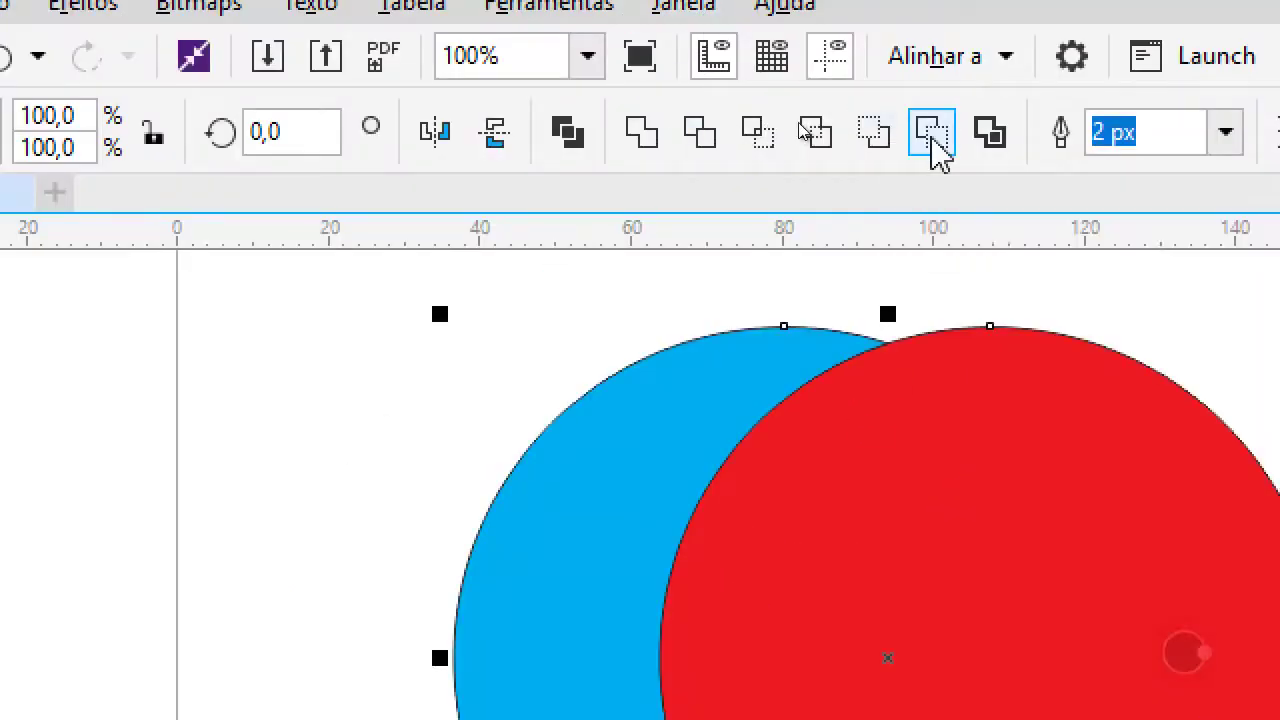
{"action": "left_click", "coordinate": [803, 121]}
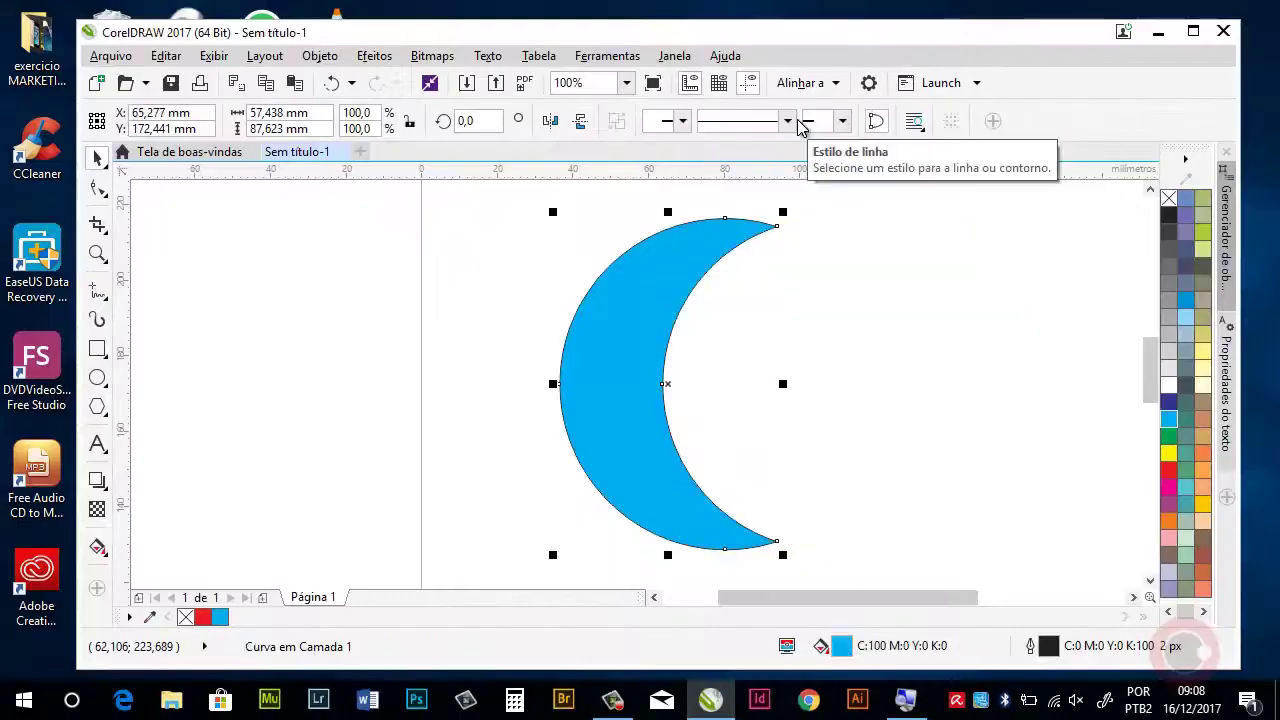
- Fill the crescent red, remove its outline, and place a duplicate to the right
{"action": "left_click", "coordinate": [1168, 470]}
{"action": "right_click", "coordinate": [1168, 198]}
{"action": "scroll", "coordinate": [800, 450], "scroll_direction": "right", "scroll_amount": 3}
{"action": "left_click_drag", "start_coordinate": [428, 452], "coordinate": [569, 466]}
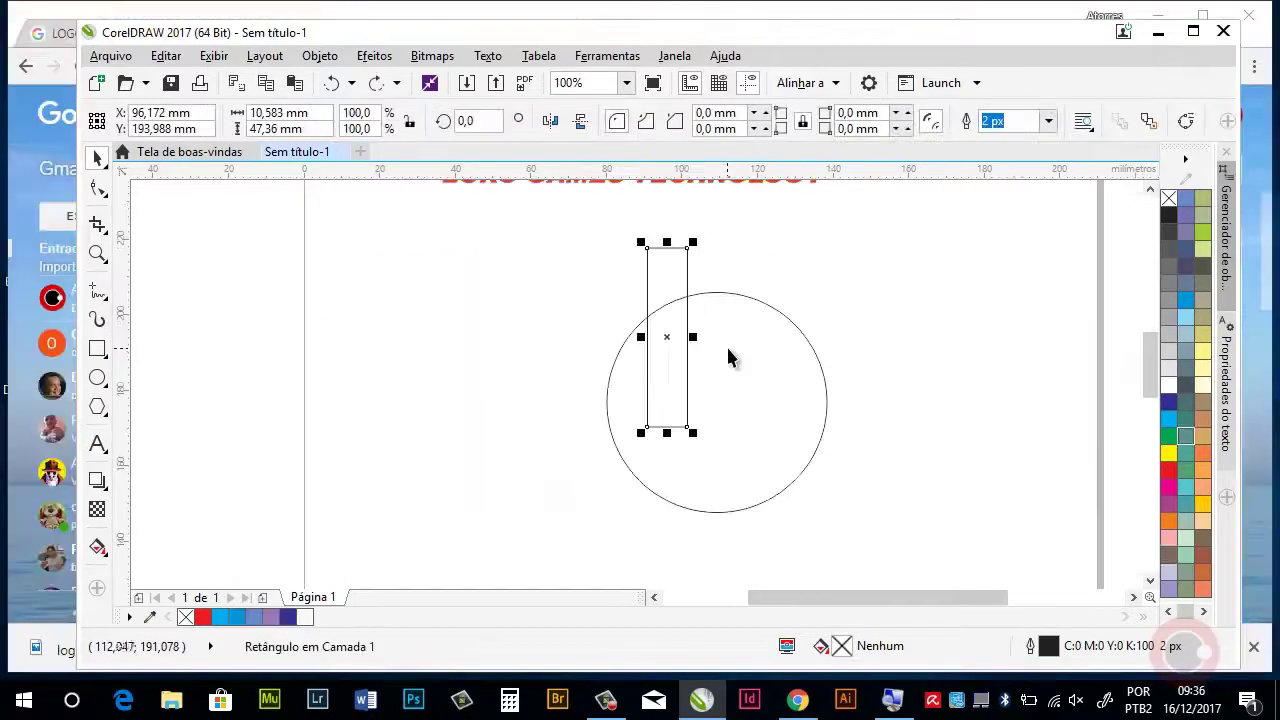
- Zoom in and drag the rectangle into the leftmost bar position over the circle
{"action": "scroll", "coordinate": [761, 298], "scroll_direction": "up", "scroll_amount": 2}
{"action": "left_click_drag", "start_coordinate": [705, 429], "coordinate": [517, 433]}
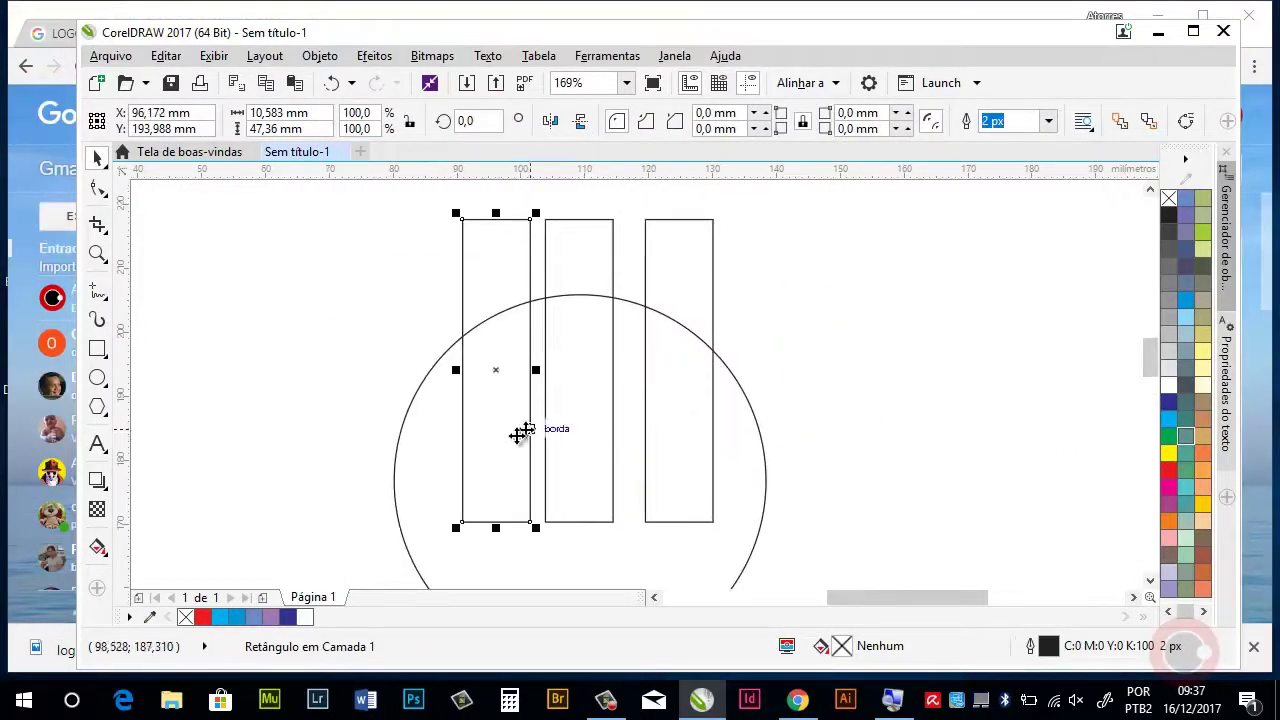